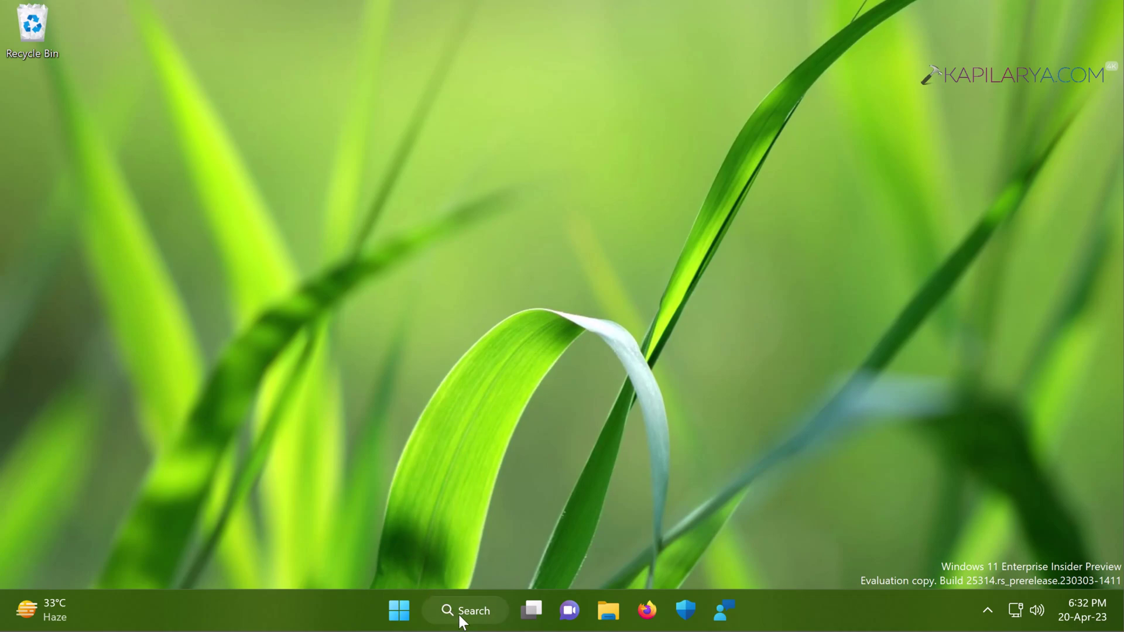
# Search for msconfig and launch System Configuration as administrator.
pyautogui.click(451, 597)
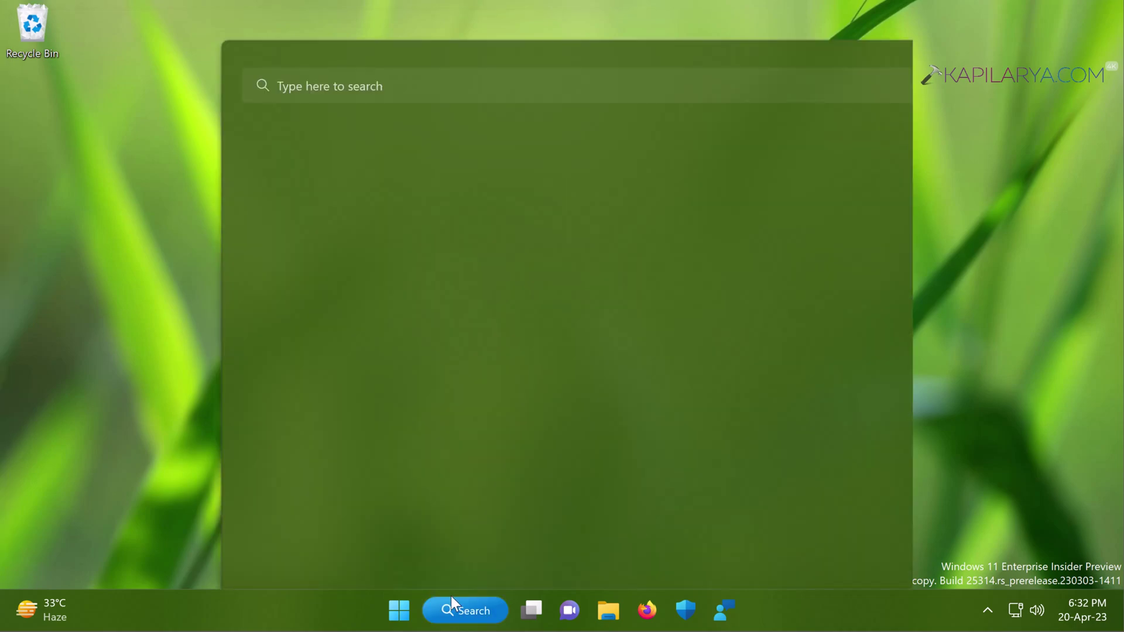
pyautogui.press('Escape')
pyautogui.press('super+s')
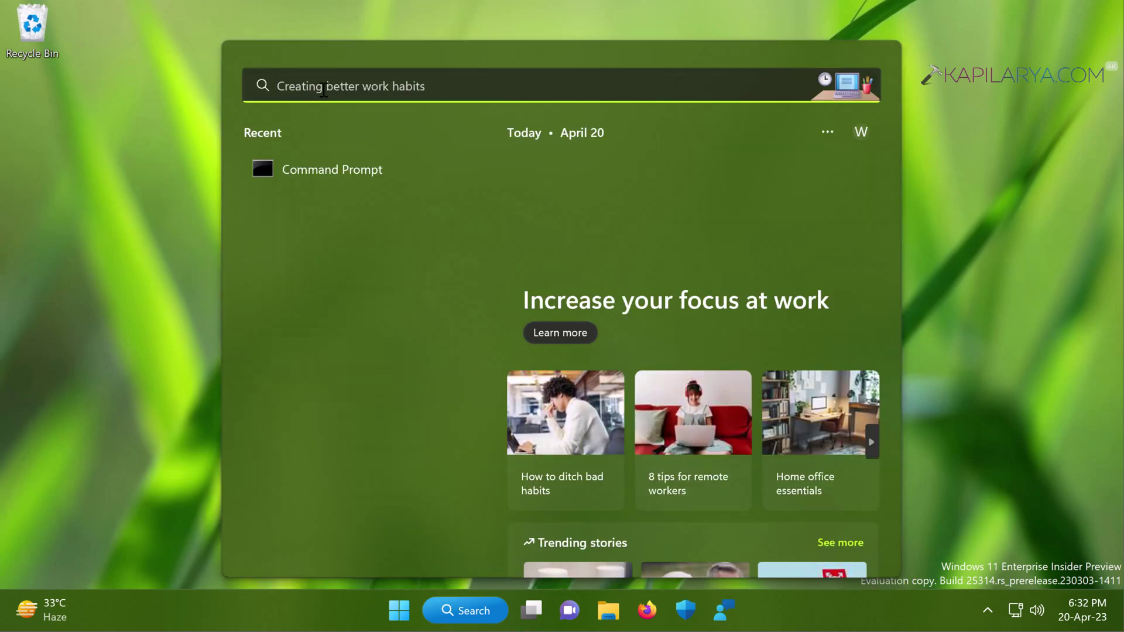
pyautogui.write('ms')
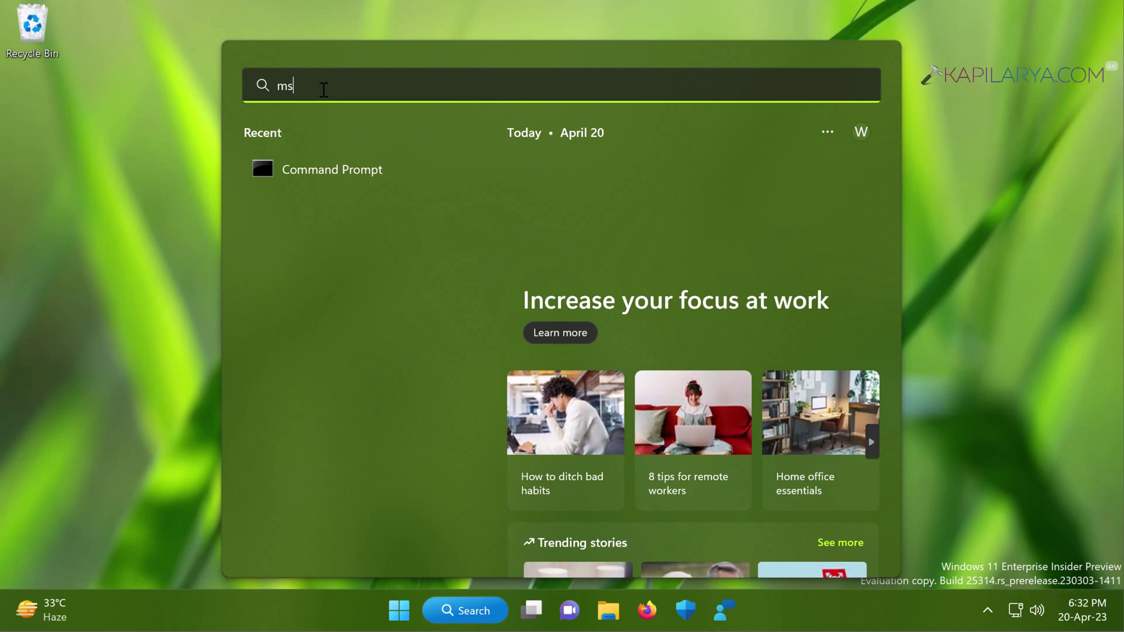
pyautogui.write('config')
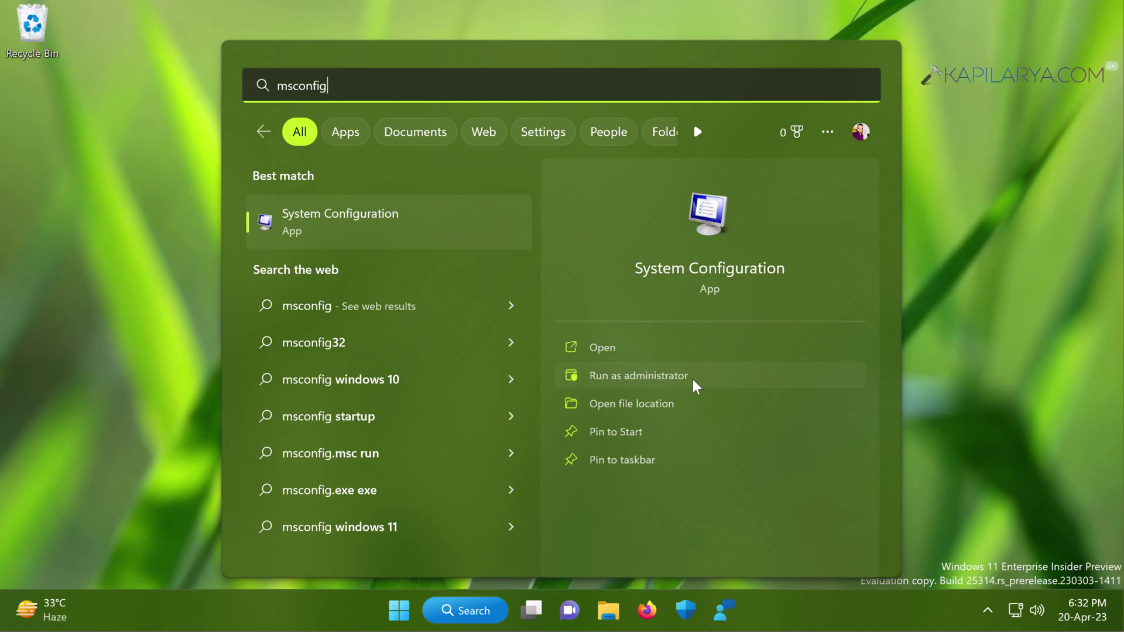
pyautogui.click(694, 385)
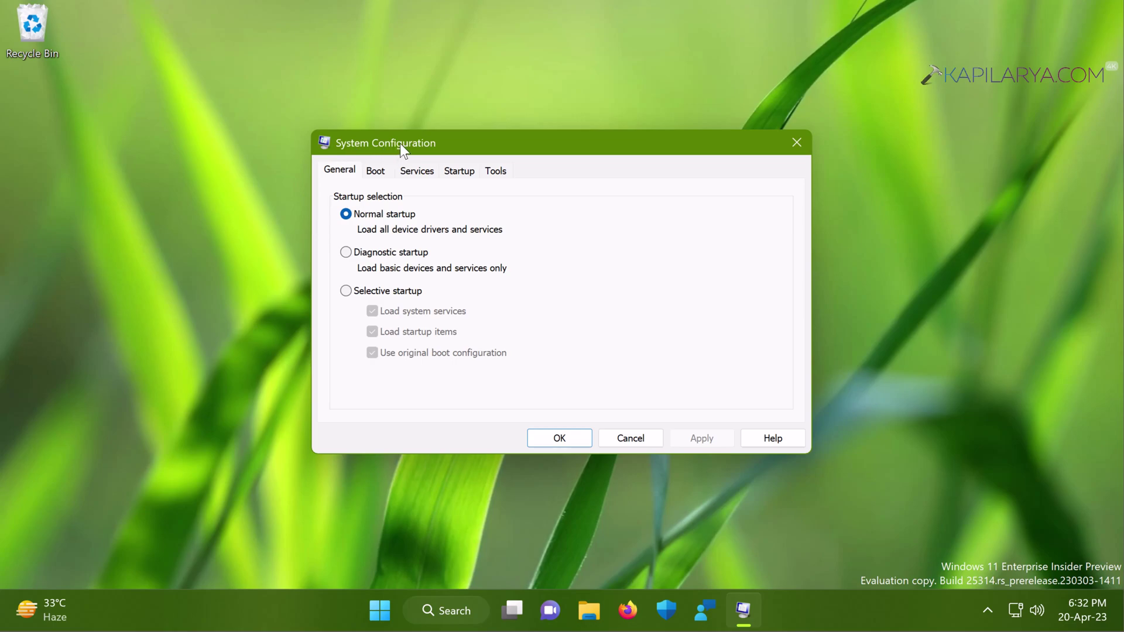
# Show the Services tab with all Microsoft services hidden, leaving four third-party services.
pyautogui.click(377, 173)
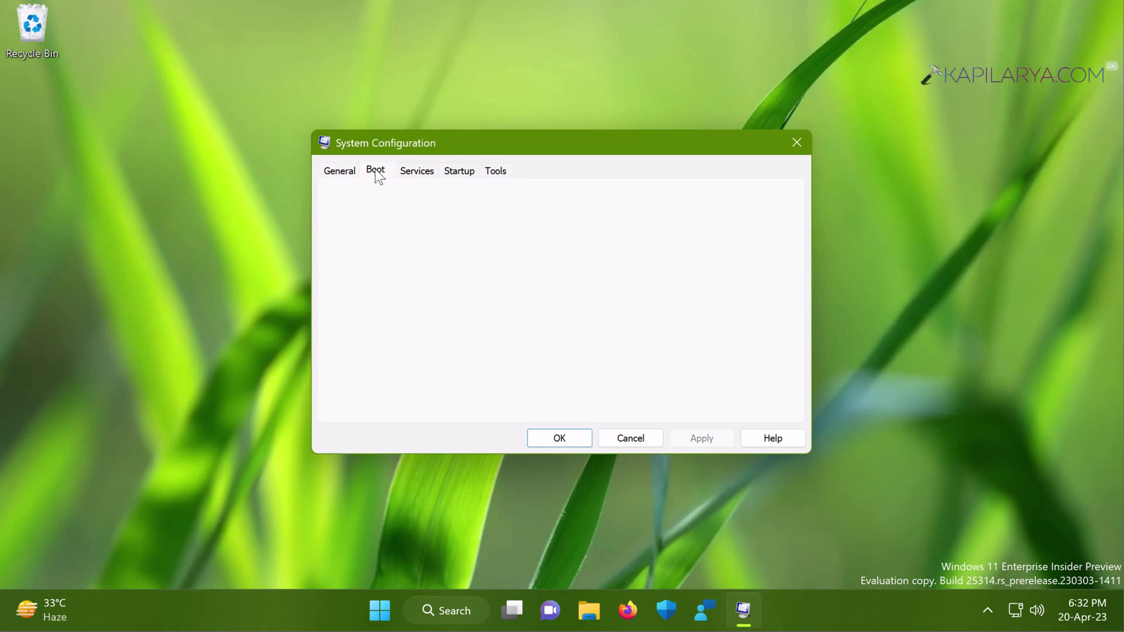
pyautogui.click(417, 174)
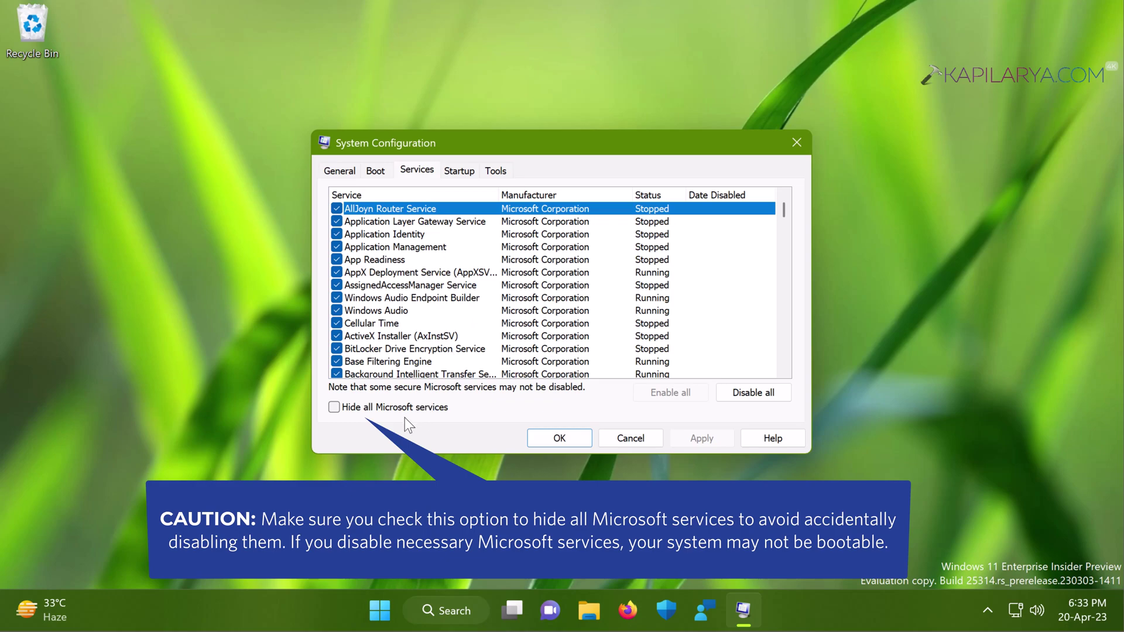
pyautogui.click(333, 407)
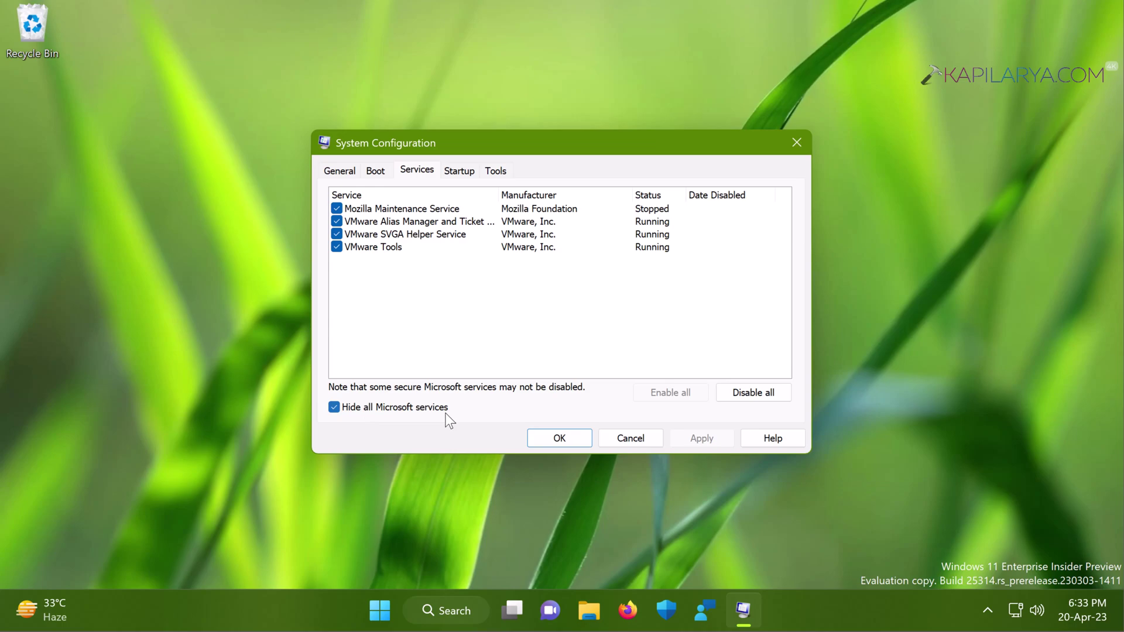
# Disable and apply all four third-party services, then move to the Startup tab.
pyautogui.click(351, 209)
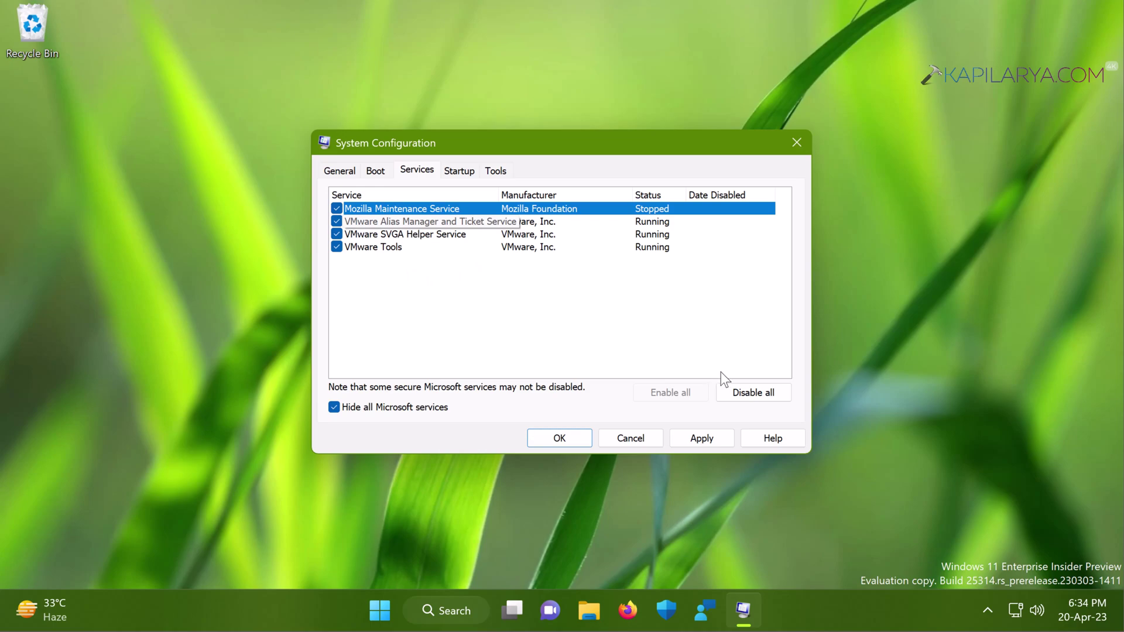
pyautogui.click(736, 392)
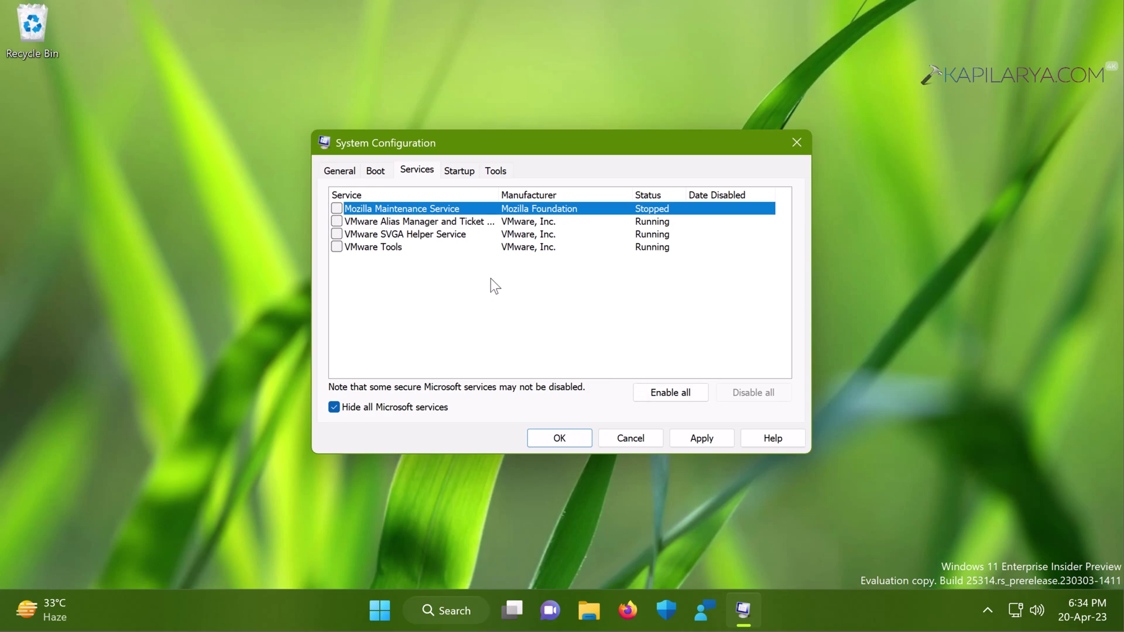
pyautogui.click(679, 437)
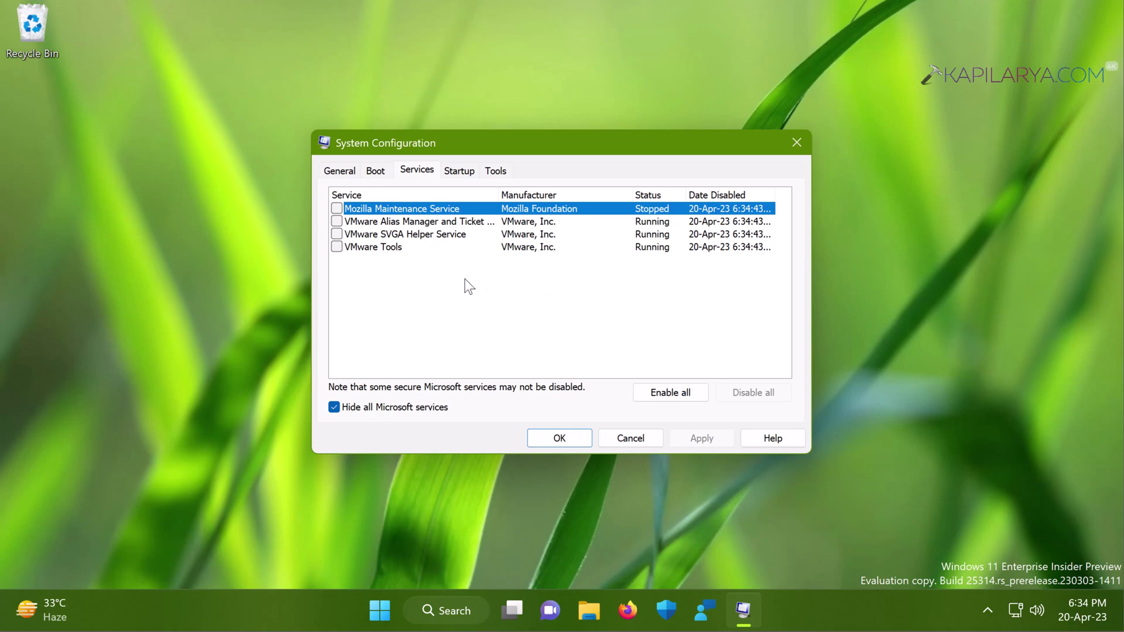
pyautogui.click(457, 176)
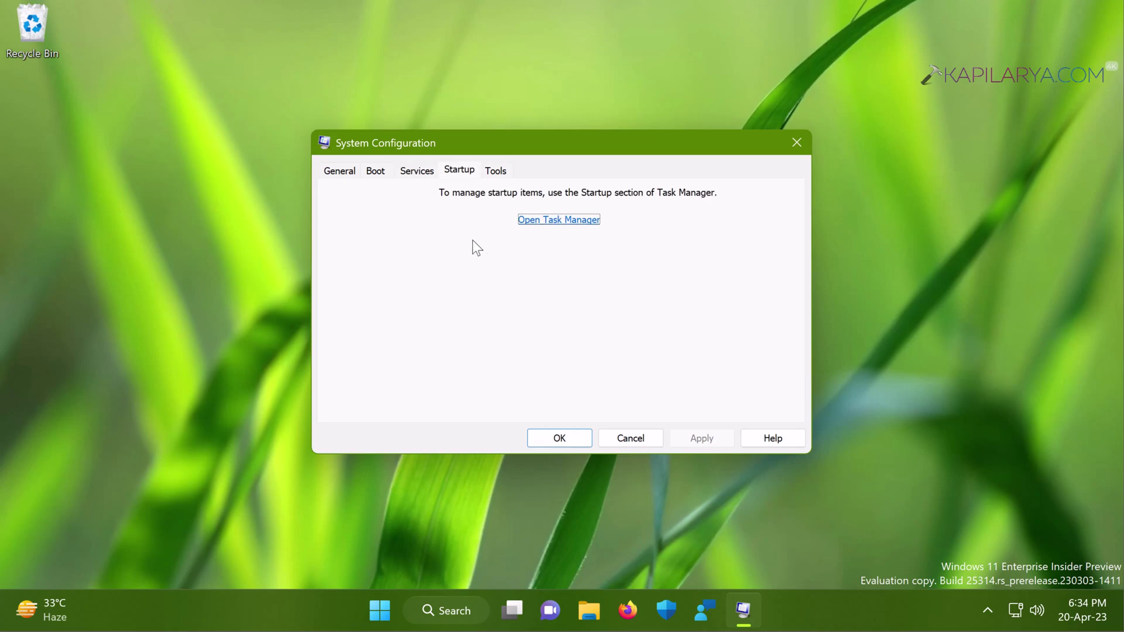
# Open Task Manager, reposition its window, and disable the Cortana startup app.
pyautogui.click(556, 221)
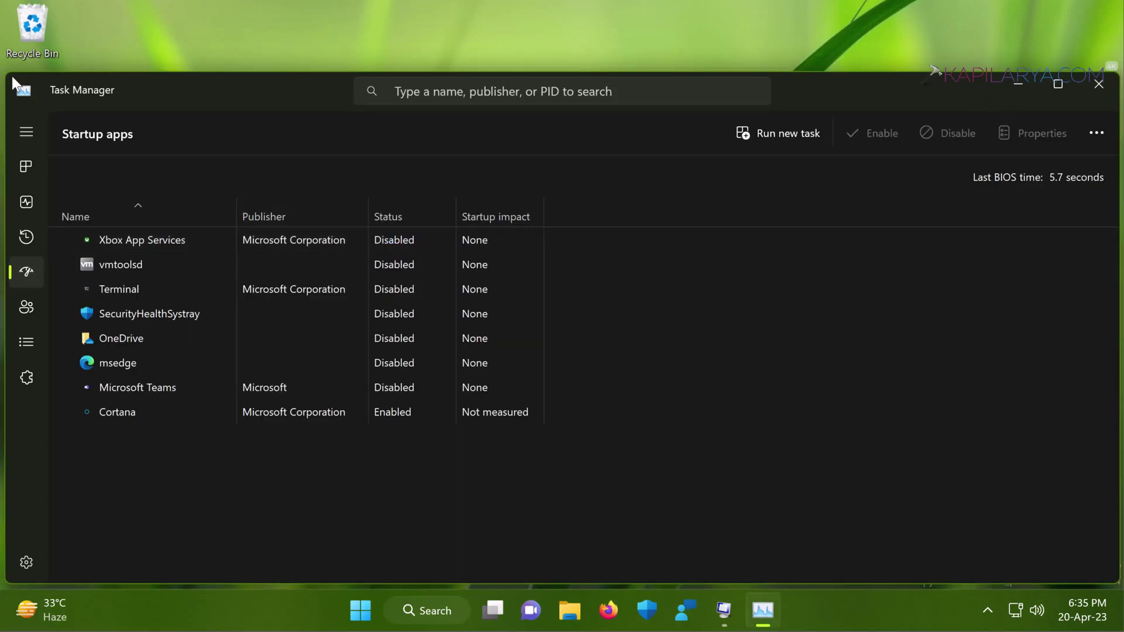
pyautogui.moveTo(6, 73); pyautogui.dragTo(202, 100)
pyautogui.moveTo(351, 117); pyautogui.dragTo(279, 82)
pyautogui.click(267, 405)
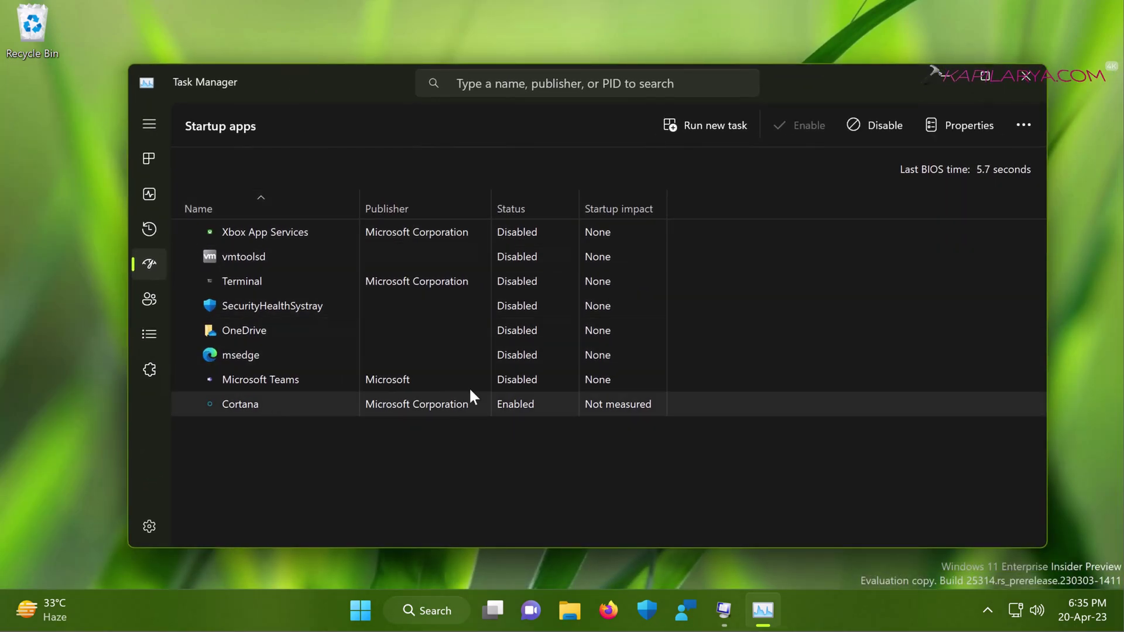
pyautogui.click(867, 127)
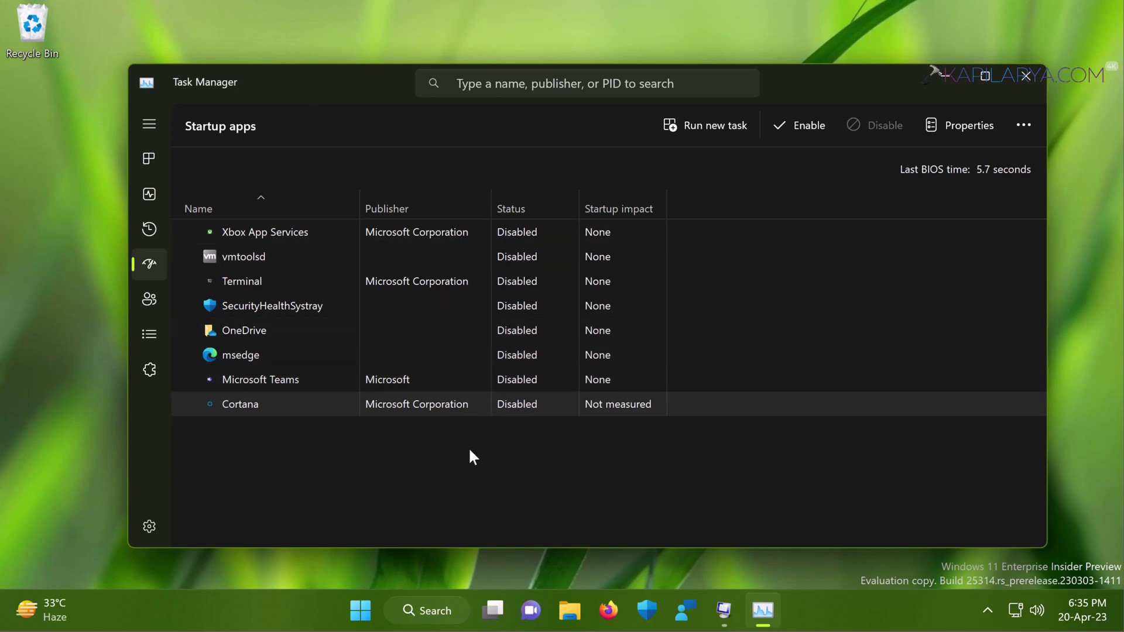
pyautogui.click(358, 611)
# Restart Windows from the Start context menu and sign back in with the PIN.
pyautogui.rightClick(357, 611)
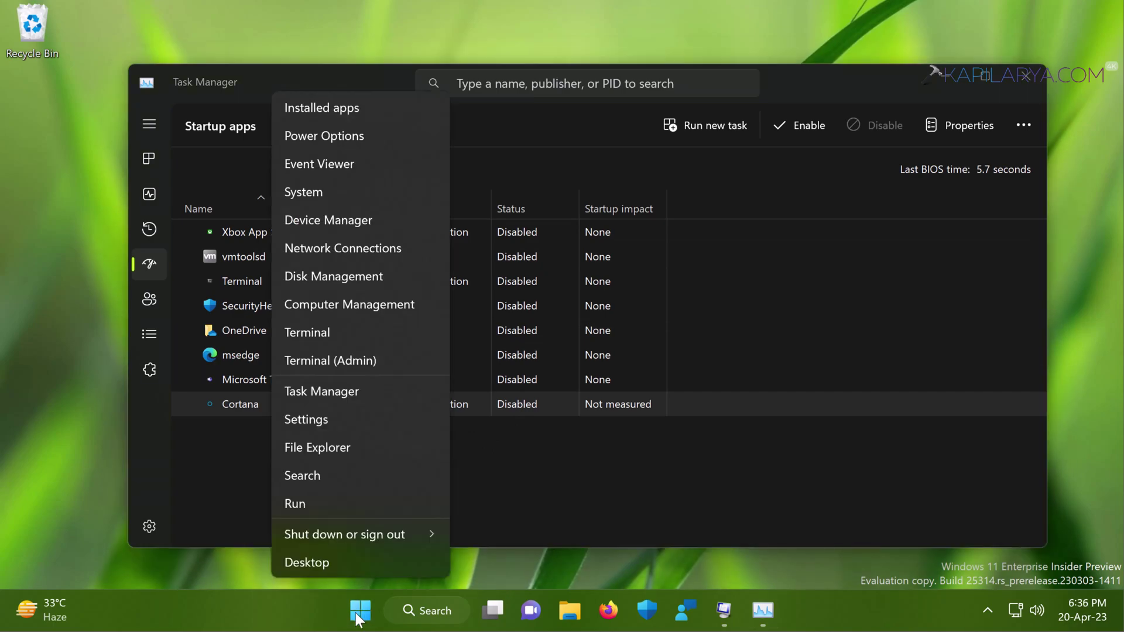
pyautogui.moveTo(408, 535)
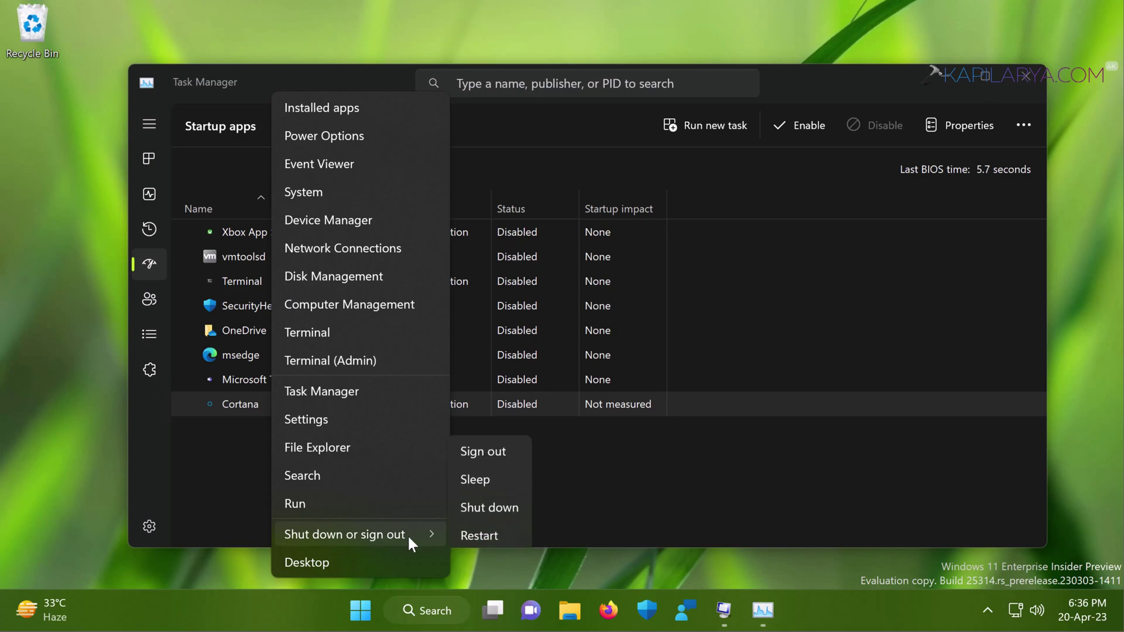
pyautogui.click(471, 532)
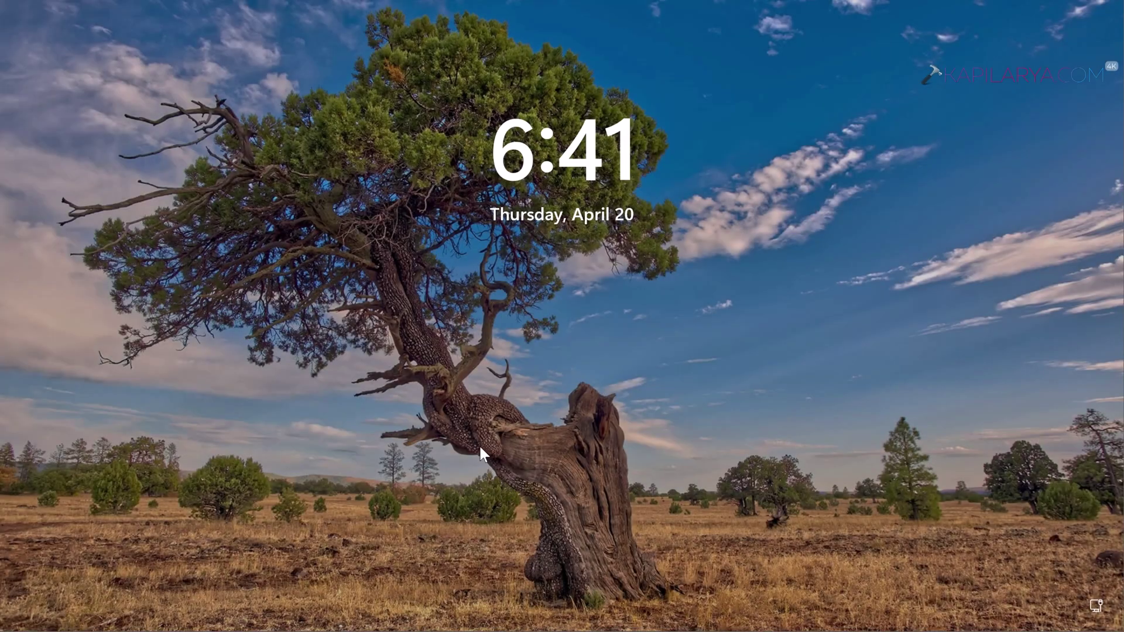
pyautogui.click(479, 444)
pyautogui.write('1234')
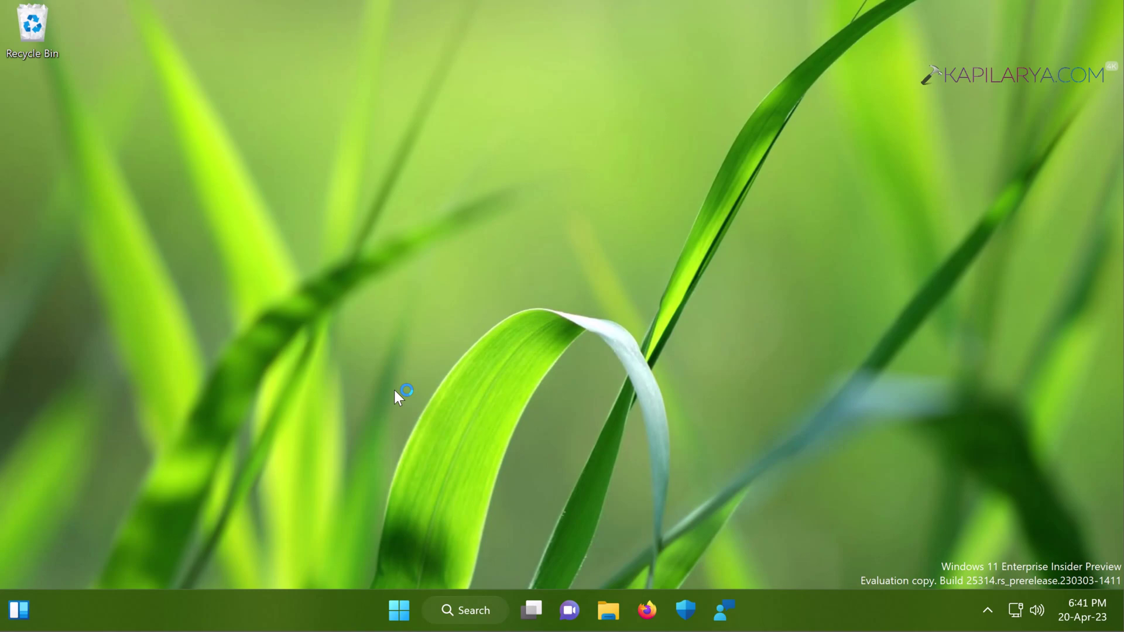
# Reopen System Configuration through a msconfig search and show its Services tab.
pyautogui.moveTo(427, 598)
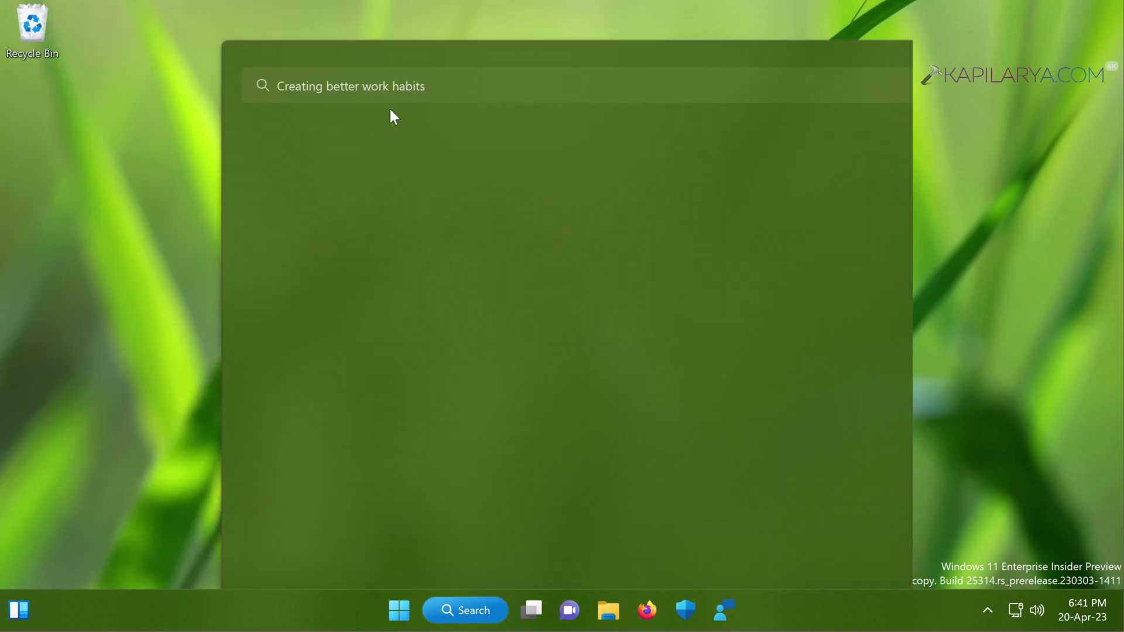
pyautogui.click(374, 85)
pyautogui.write('msco')
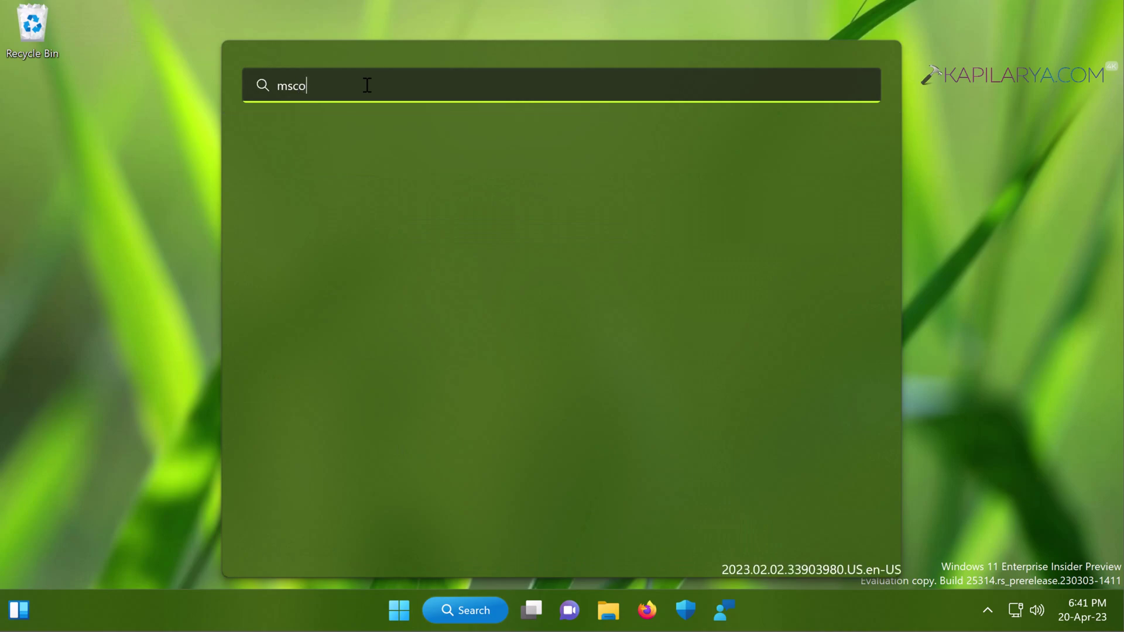
pyautogui.write('nfig')
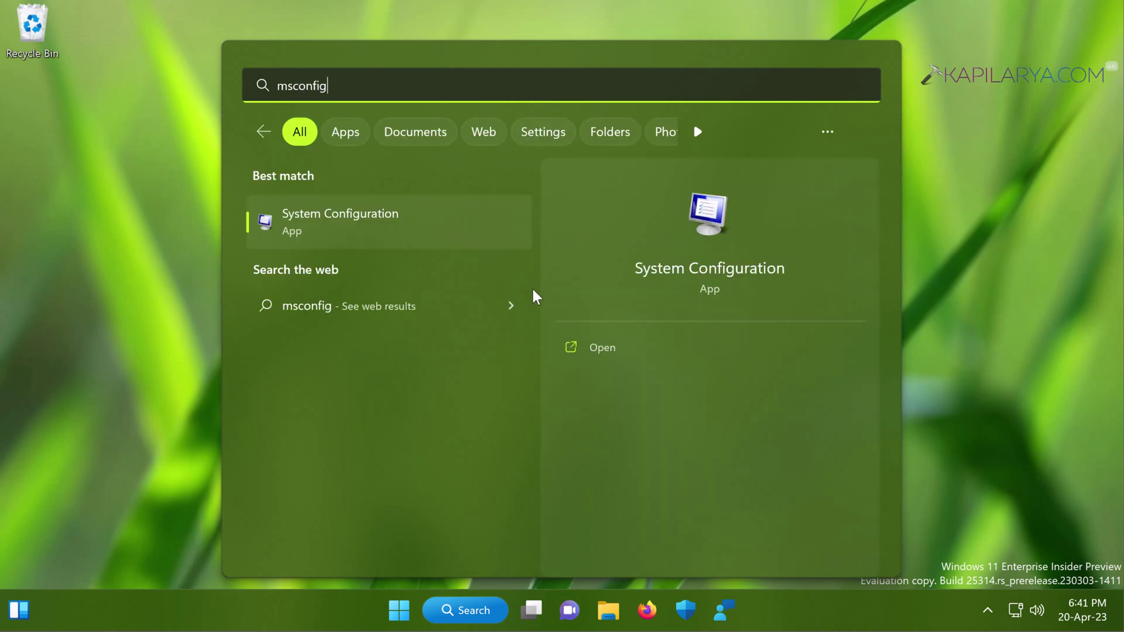
pyautogui.click(611, 351)
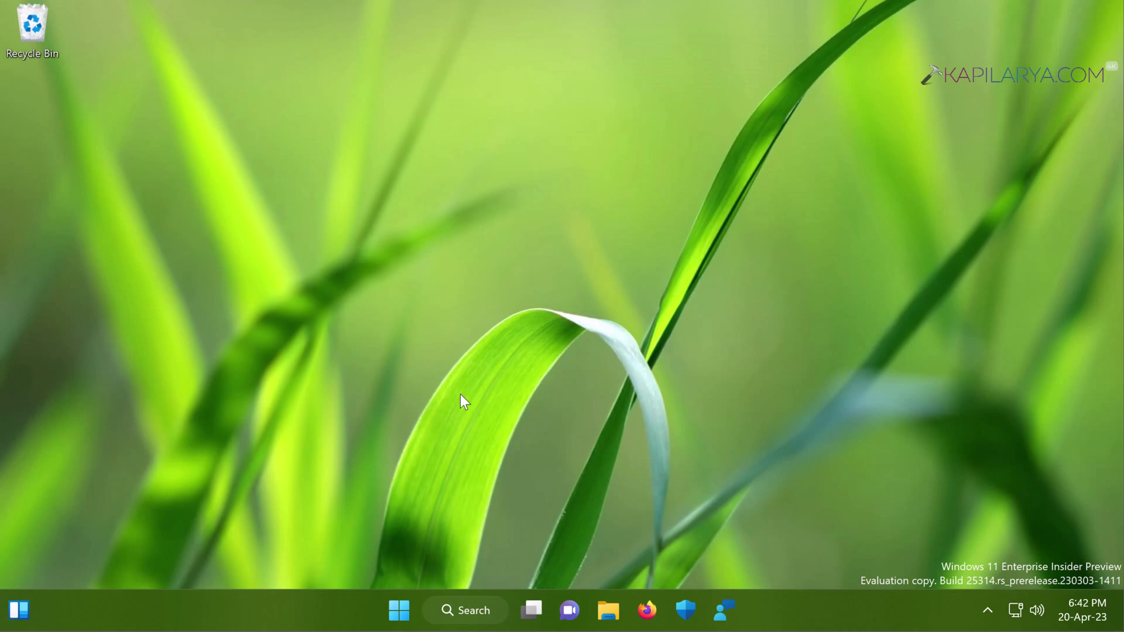
pyautogui.click(413, 171)
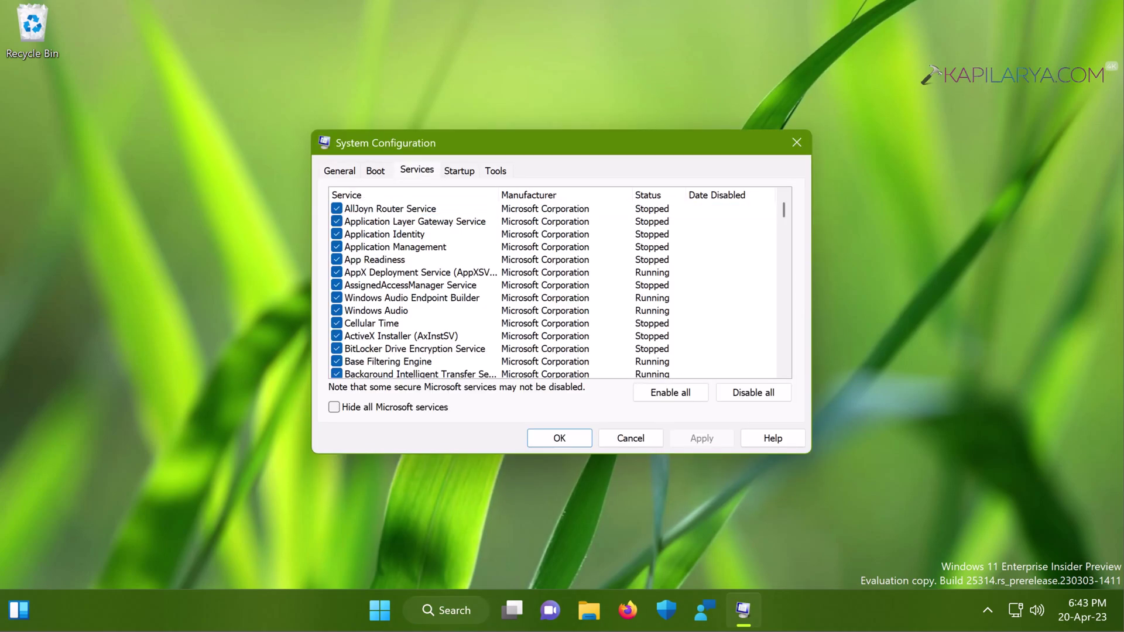
# Hide all Microsoft services and re-check the Mozilla Maintenance Service.
pyautogui.click(334, 407)
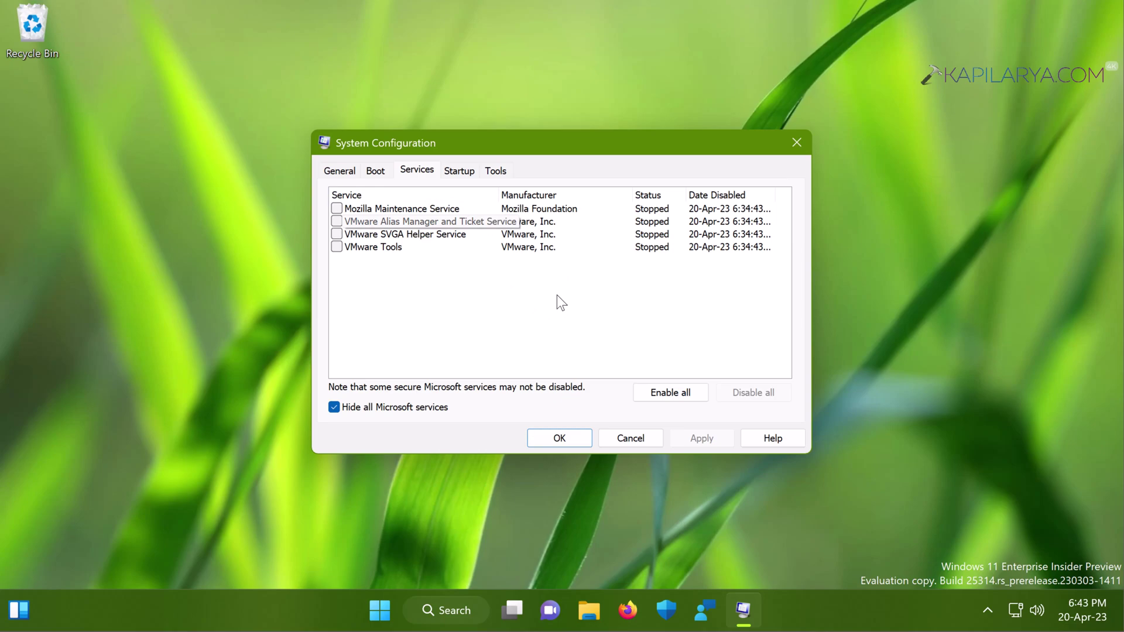
pyautogui.click(337, 209)
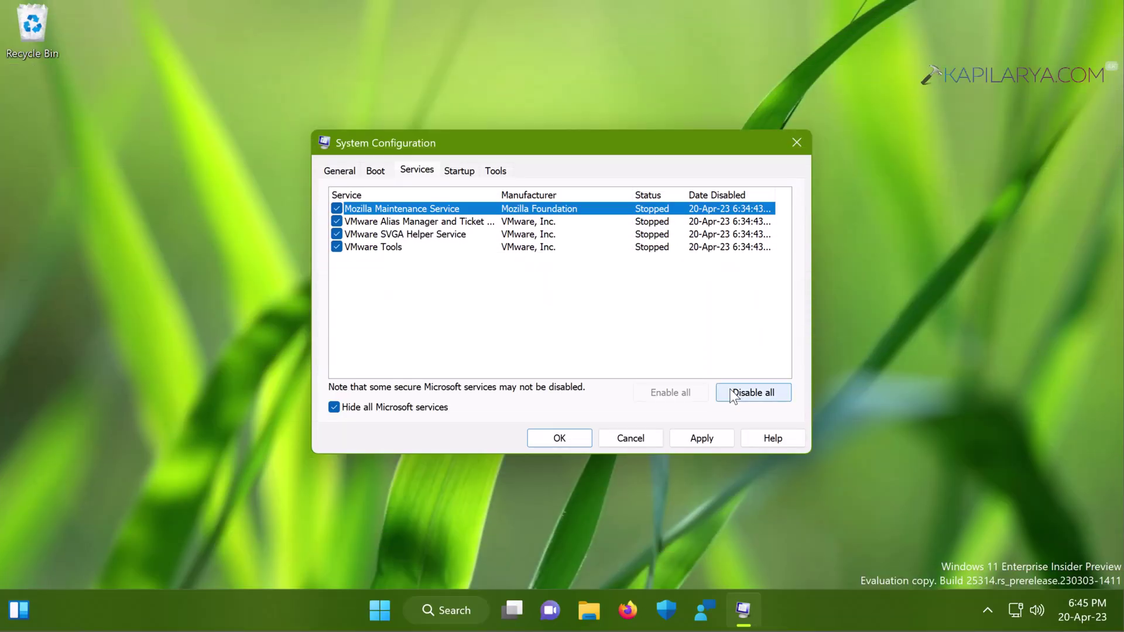
# Disable all, then enable all four third-party services, and switch to the Startup tab.
pyautogui.click(729, 395)
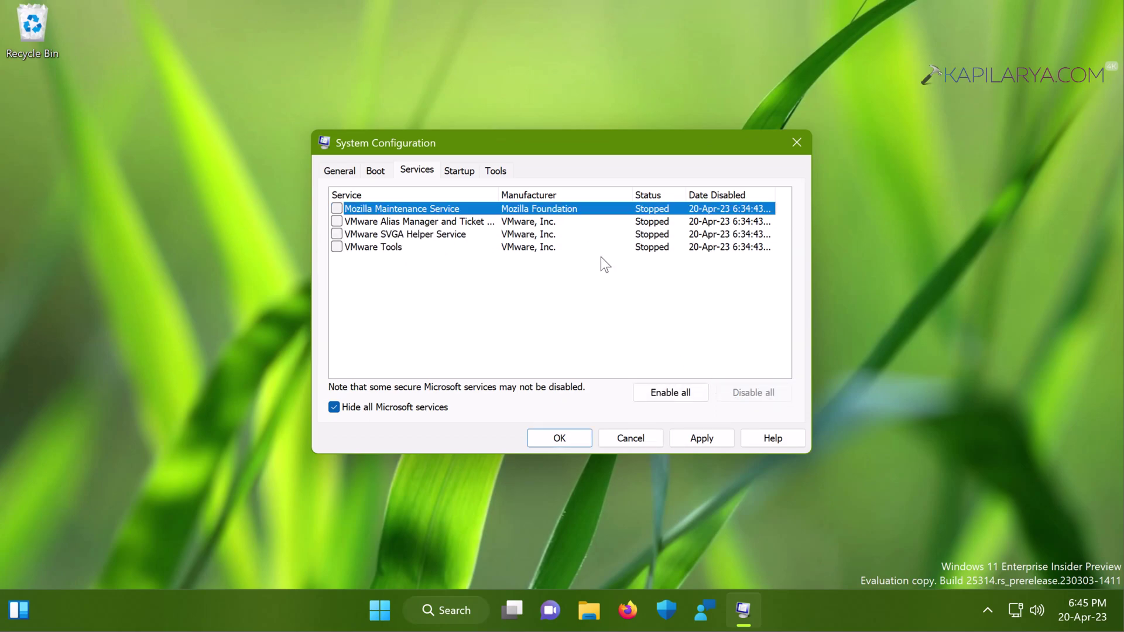
pyautogui.click(677, 398)
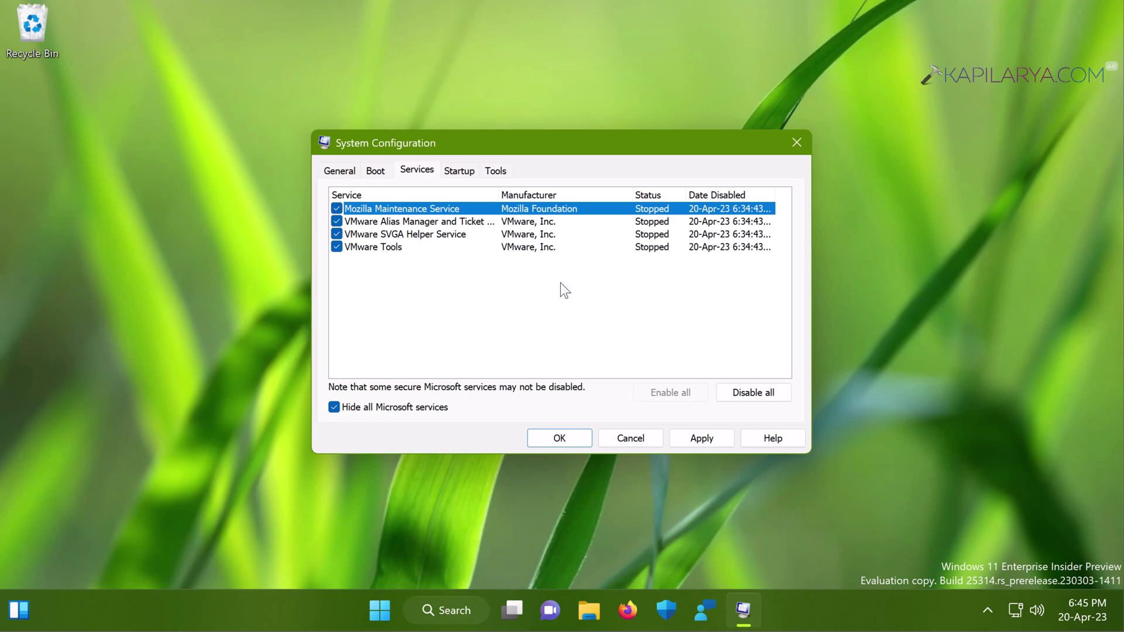
pyautogui.click(460, 169)
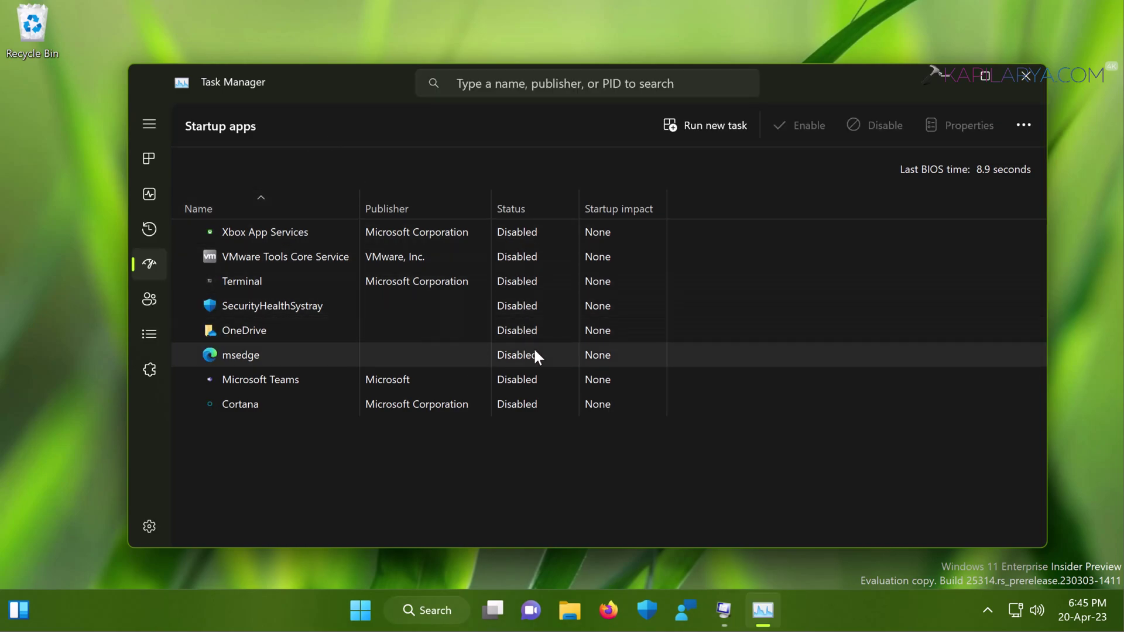
# Select Cortana in Startup apps and enable it again.
pyautogui.click(529, 404)
pyautogui.click(797, 123)
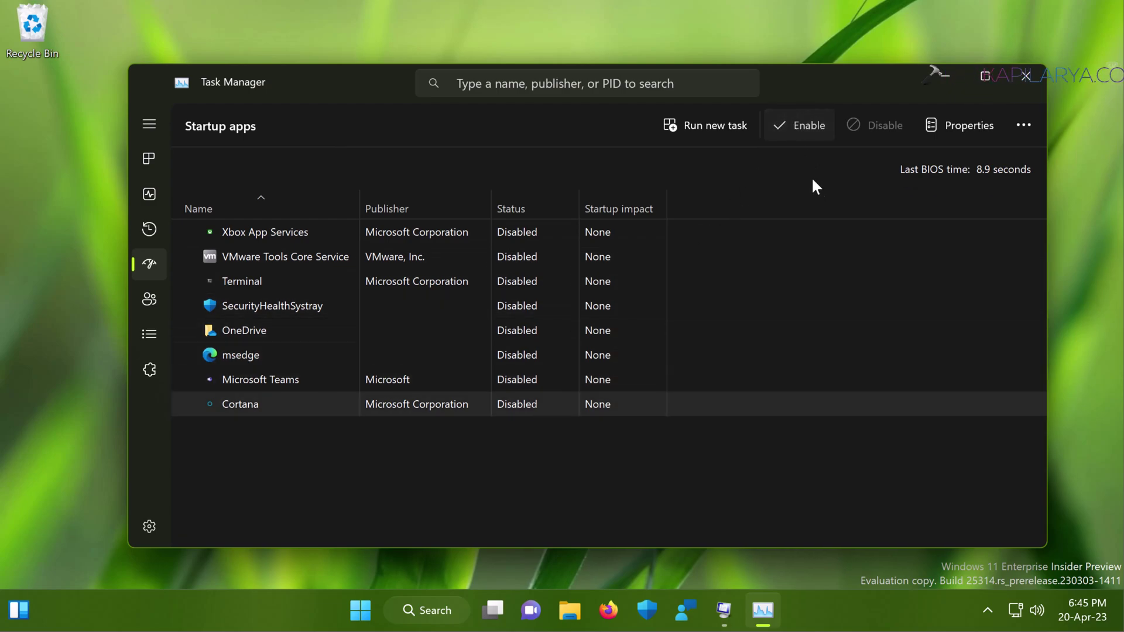